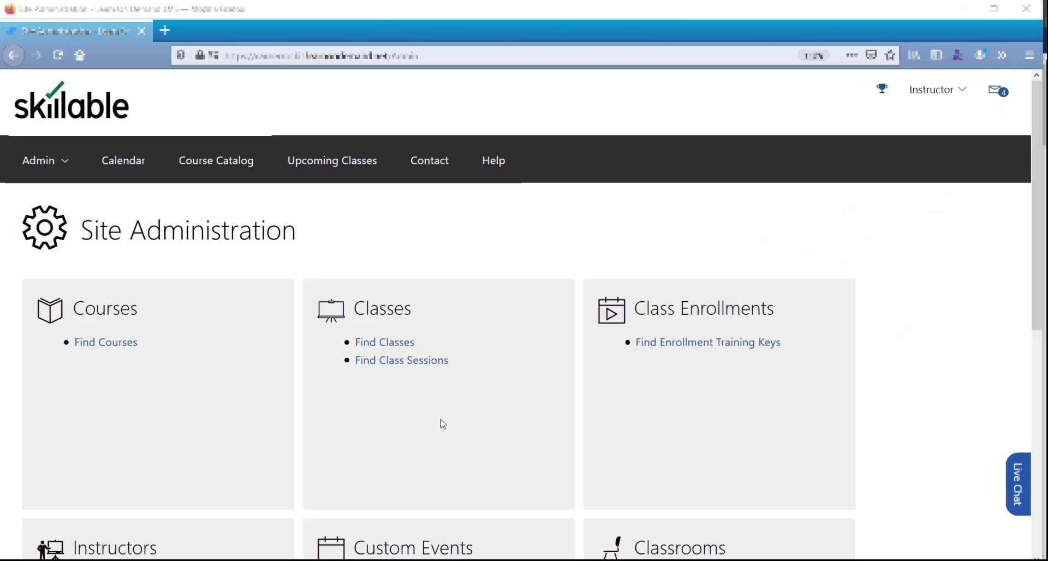
# Go from the Instructor account profile to Jayne's empty Instructor Competencies list
pyautogui.click(930, 92)
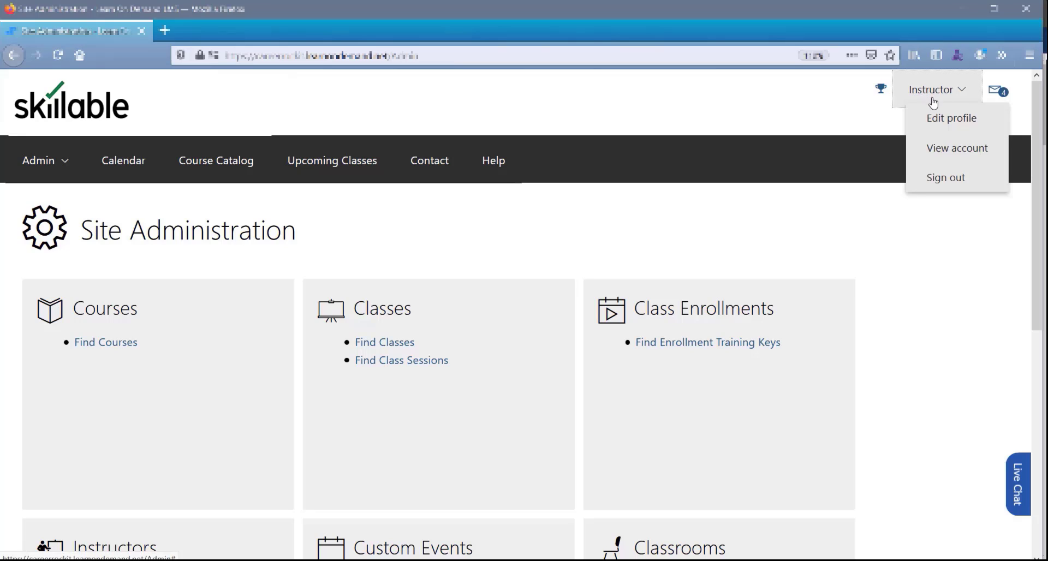
pyautogui.click(947, 157)
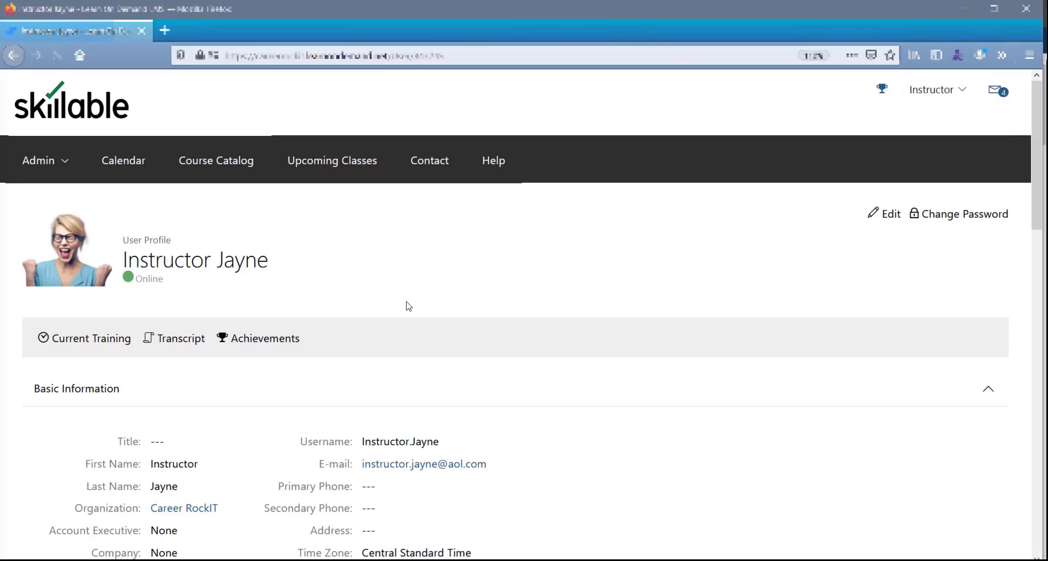
pyautogui.scroll(-5, 408, 306)
pyautogui.scroll(-2, 407, 262)
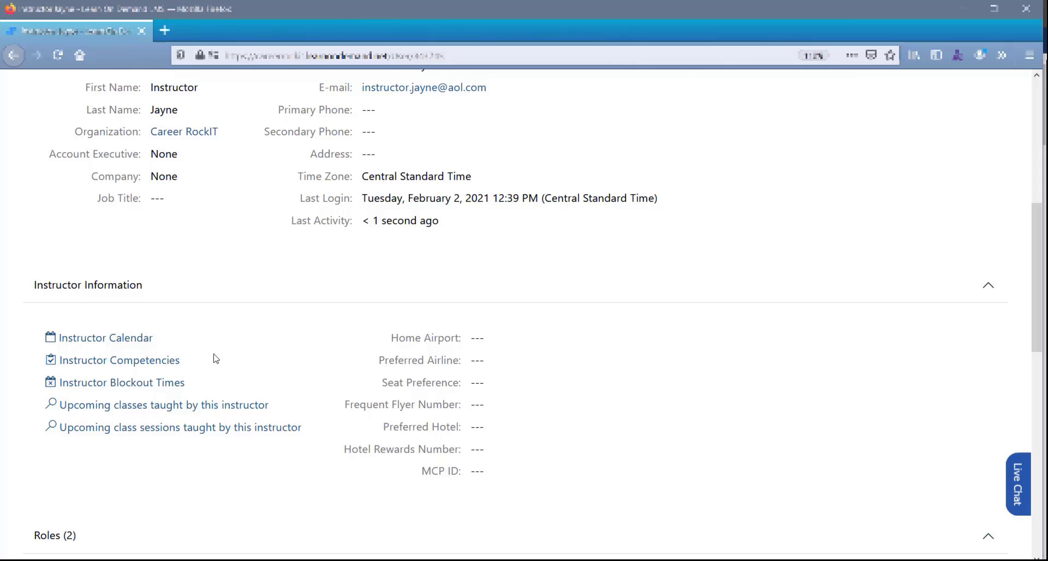
pyautogui.click(167, 365)
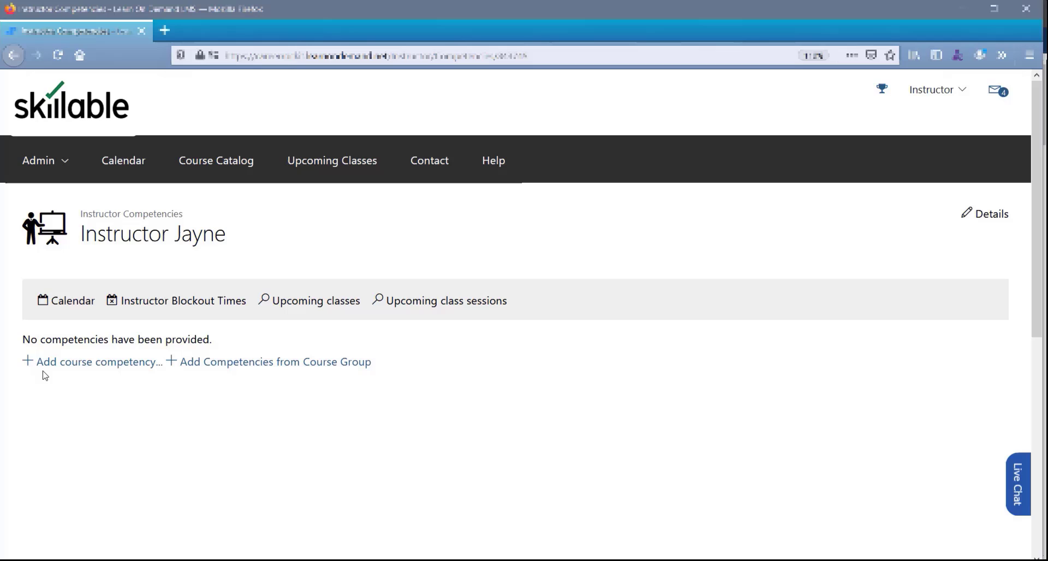
# Search courses for 'Skill' and choose Getting Started with Skillable API as a competency
pyautogui.click(116, 371)
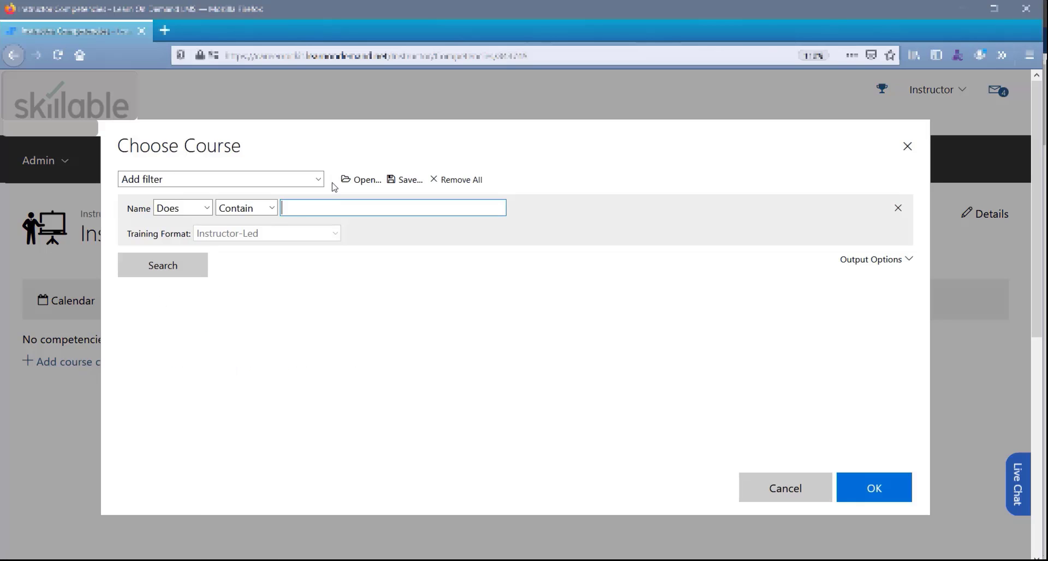
pyautogui.write('Skill')
pyautogui.press('Return')
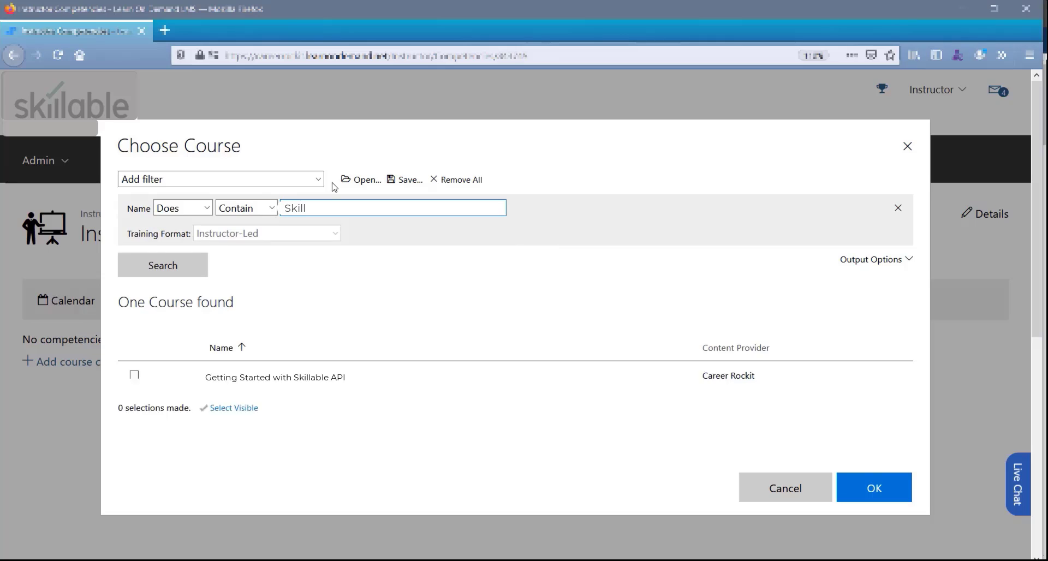
pyautogui.click(332, 379)
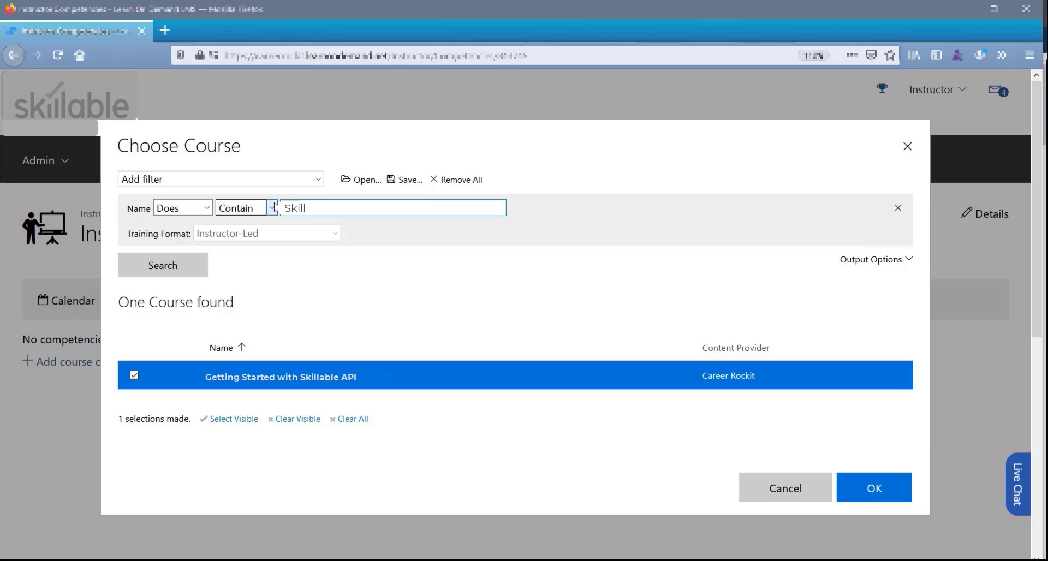
# Search 'aba', choose both ABA courses, and confirm the new course competencies
pyautogui.doubleClick(302, 208)
pyautogui.press('BackSpace')
pyautogui.press('Return')
pyautogui.write('aba')
pyautogui.press('Return')
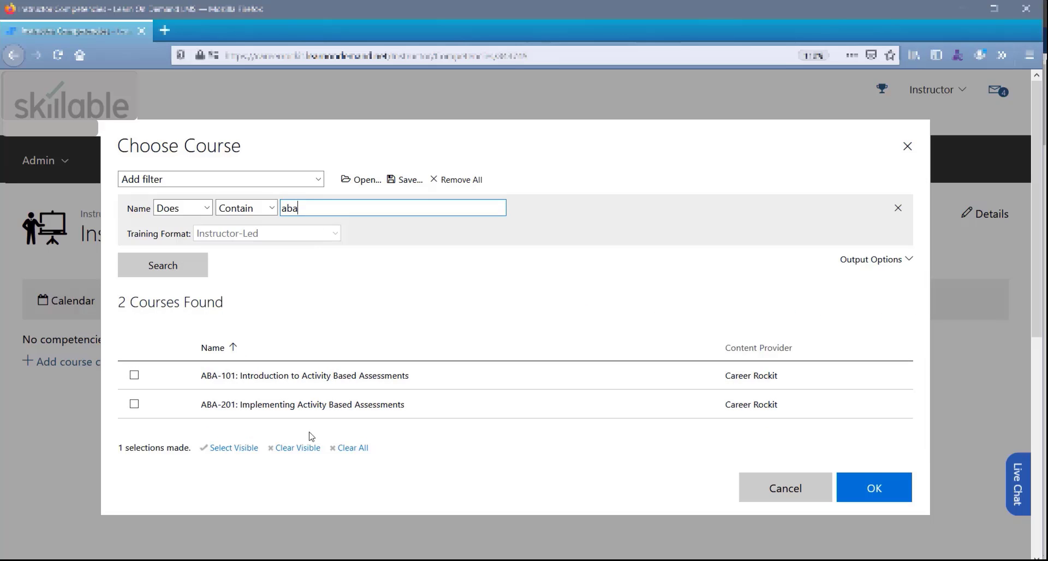
pyautogui.click(233, 447)
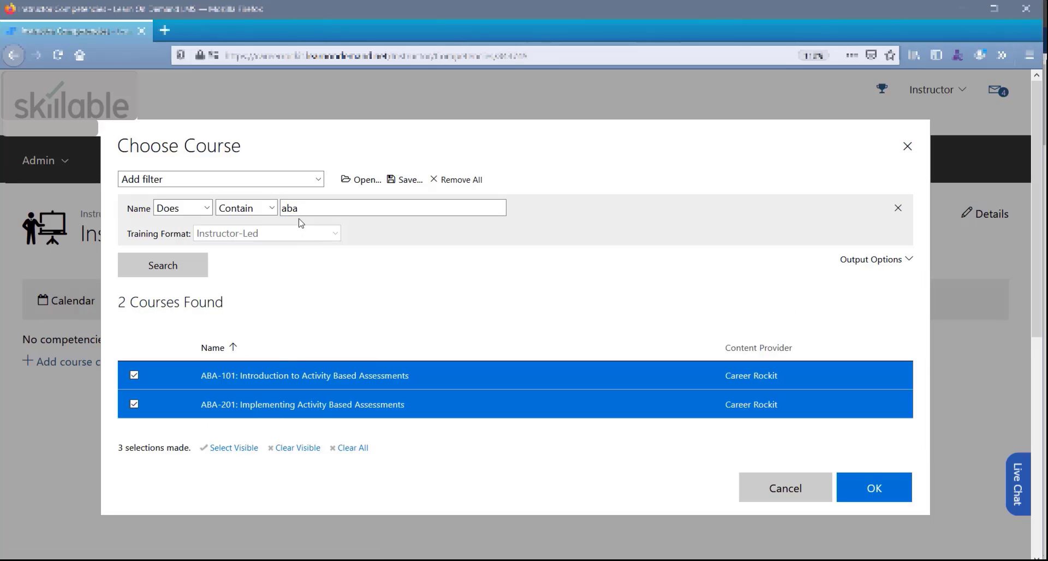
pyautogui.moveTo(299, 208); pyautogui.dragTo(268, 208)
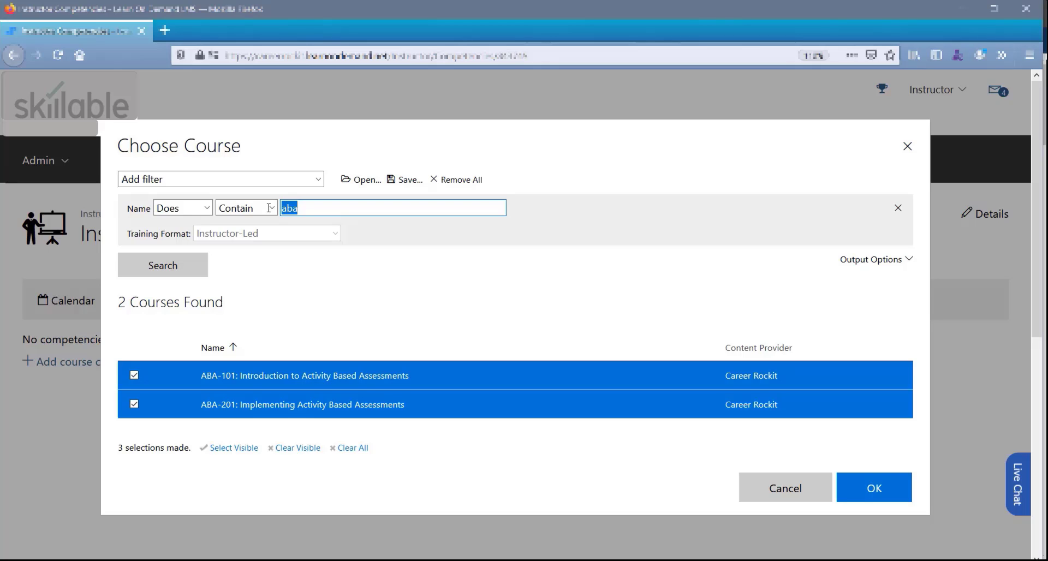
pyautogui.write('class')
pyautogui.click(853, 489)
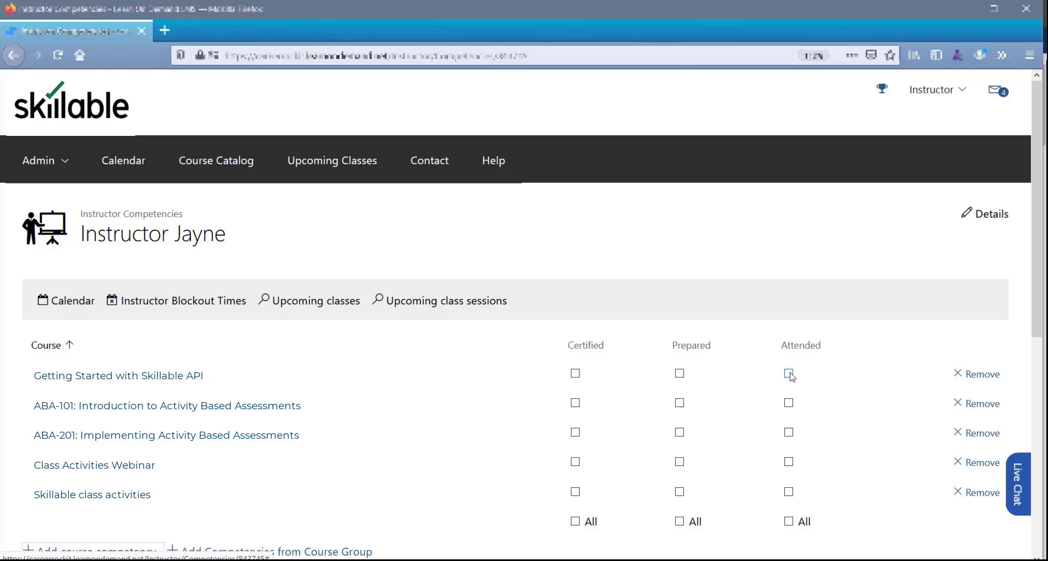
# Mark all five courses attended, and only the API and both ABA courses prepared
pyautogui.click(789, 521)
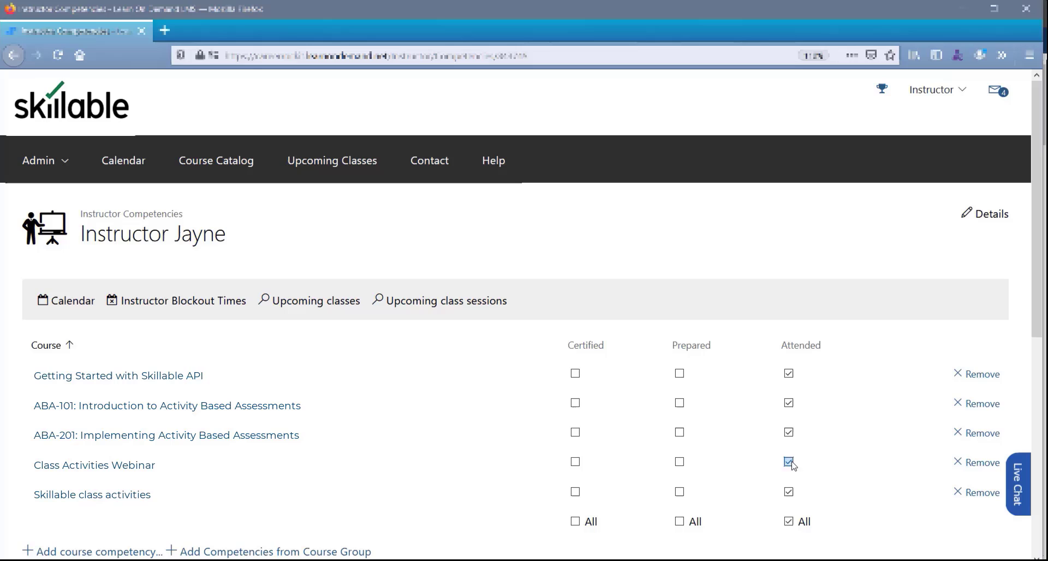
pyautogui.click(789, 462)
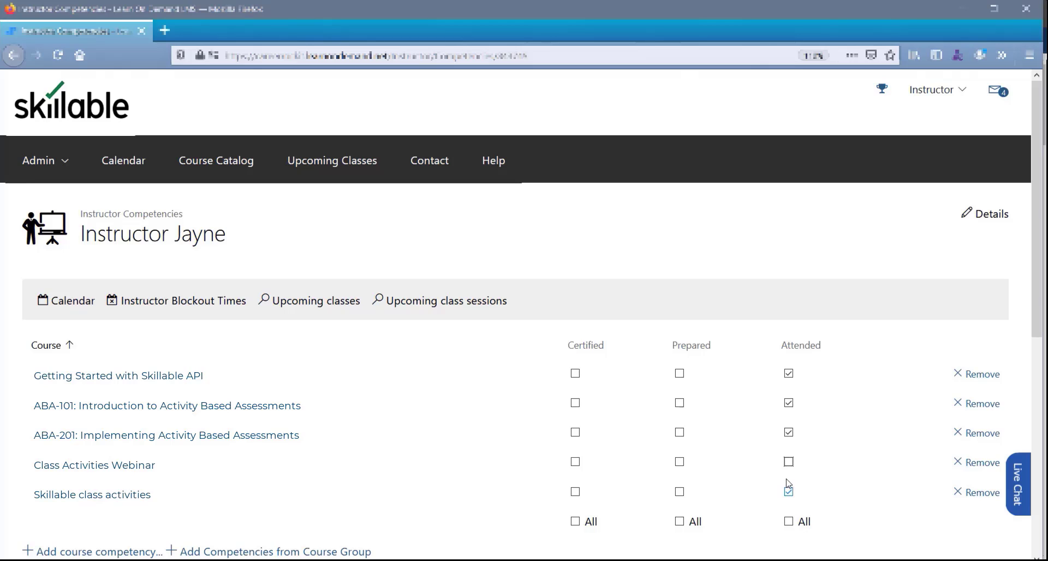
pyautogui.click(788, 462)
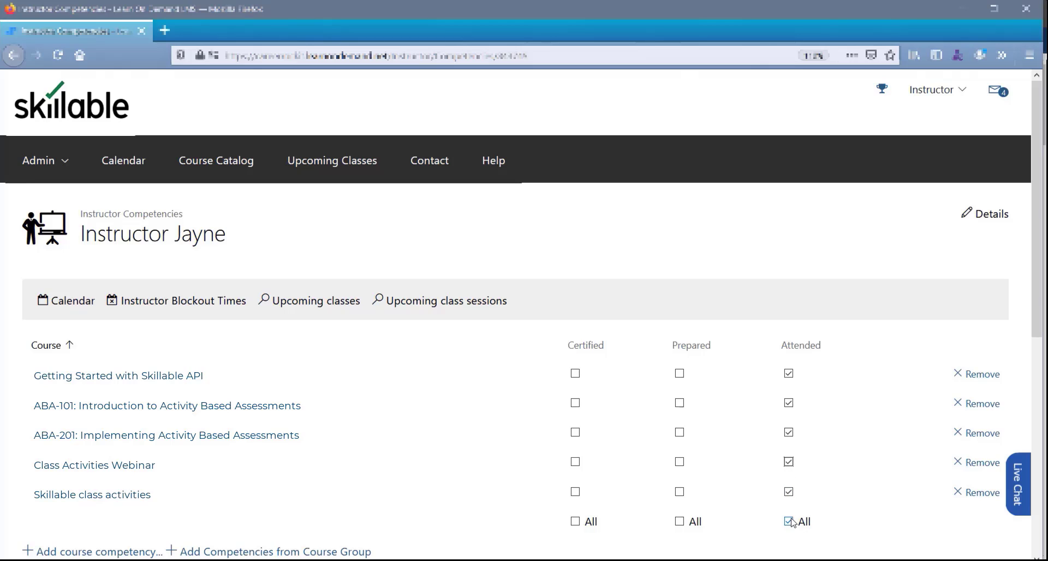
pyautogui.click(679, 521)
pyautogui.click(680, 492)
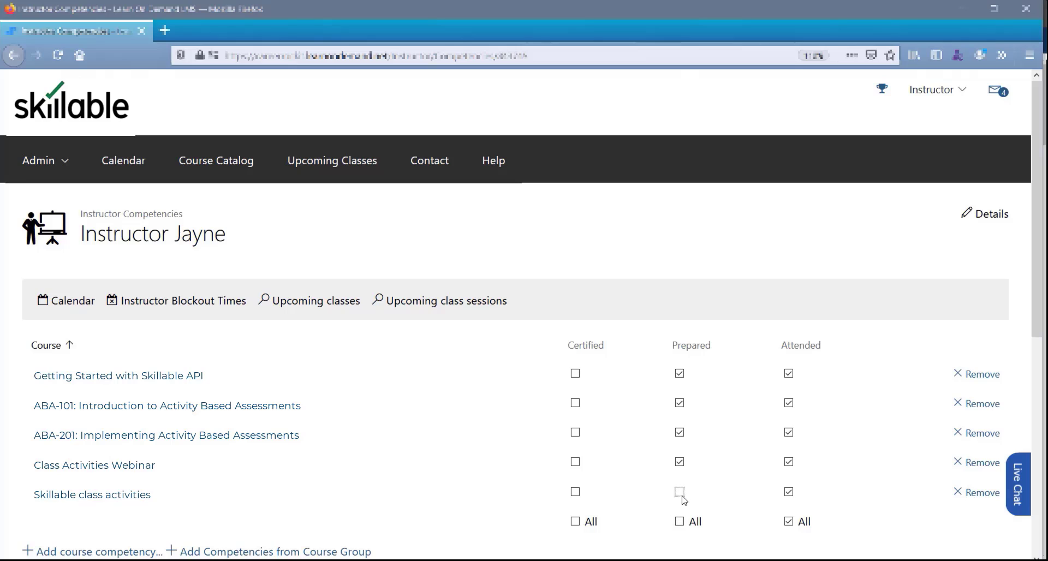
pyautogui.click(680, 462)
# Mark only the Skillable API and ABA-101 courses as certified
pyautogui.click(575, 521)
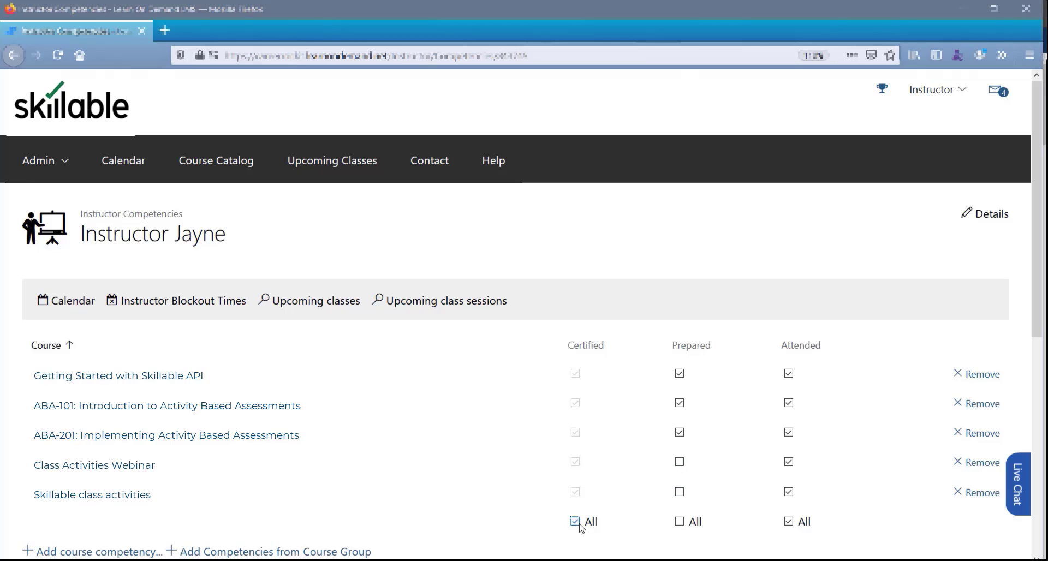
pyautogui.click(575, 491)
pyautogui.click(575, 462)
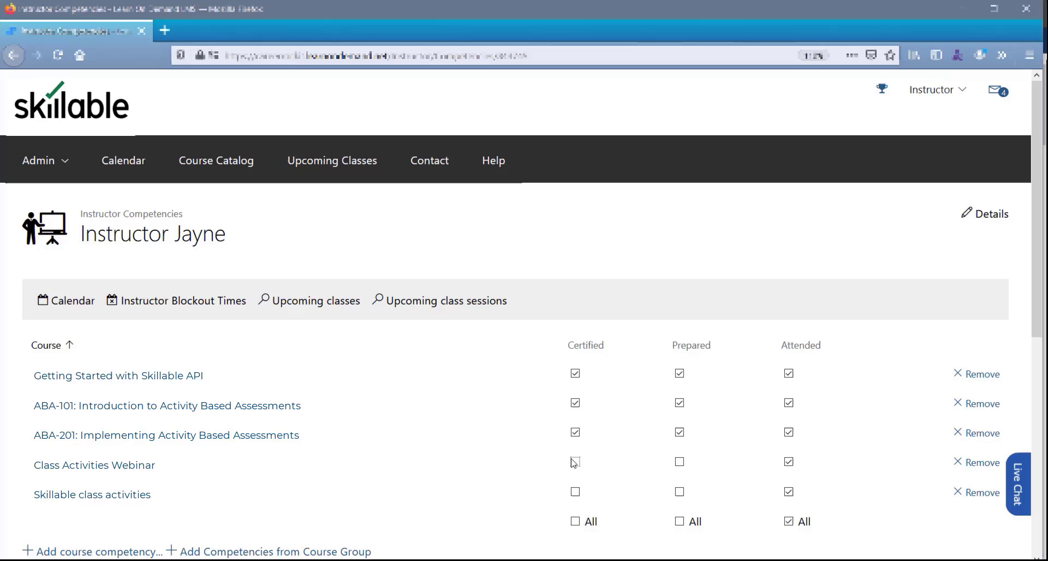
pyautogui.click(575, 434)
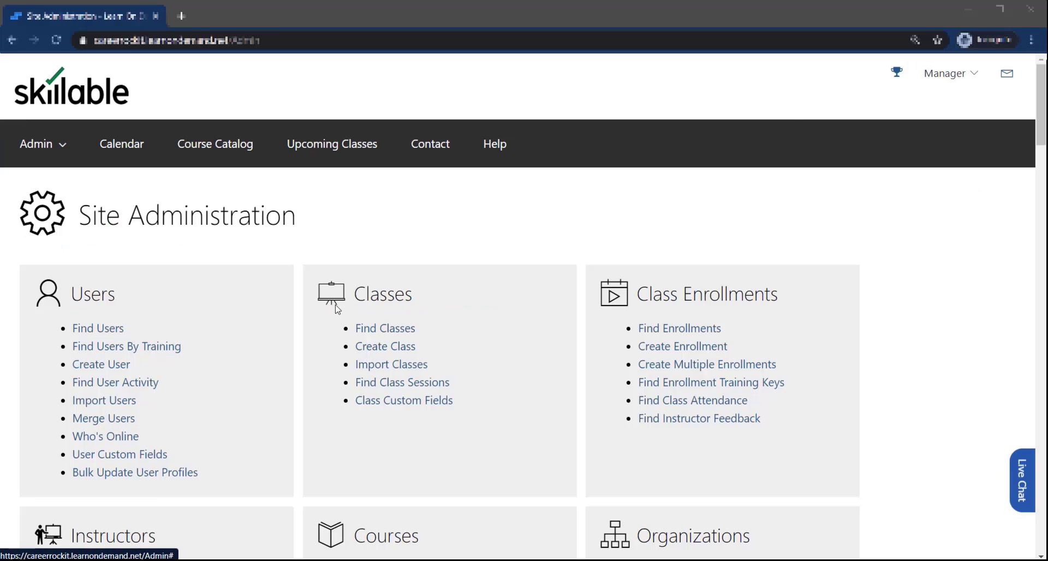
# On Find Instructors, browse the Add filter list including attended, certified and prepared course filters
pyautogui.scroll(-2, 220, 351)
pyautogui.scroll(-3, 218, 344)
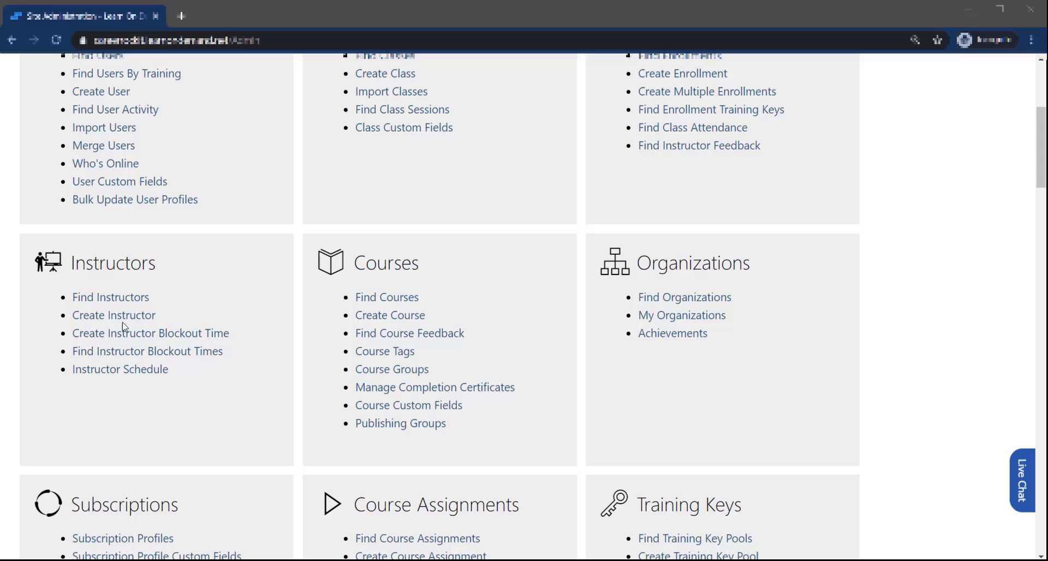
pyautogui.click(120, 301)
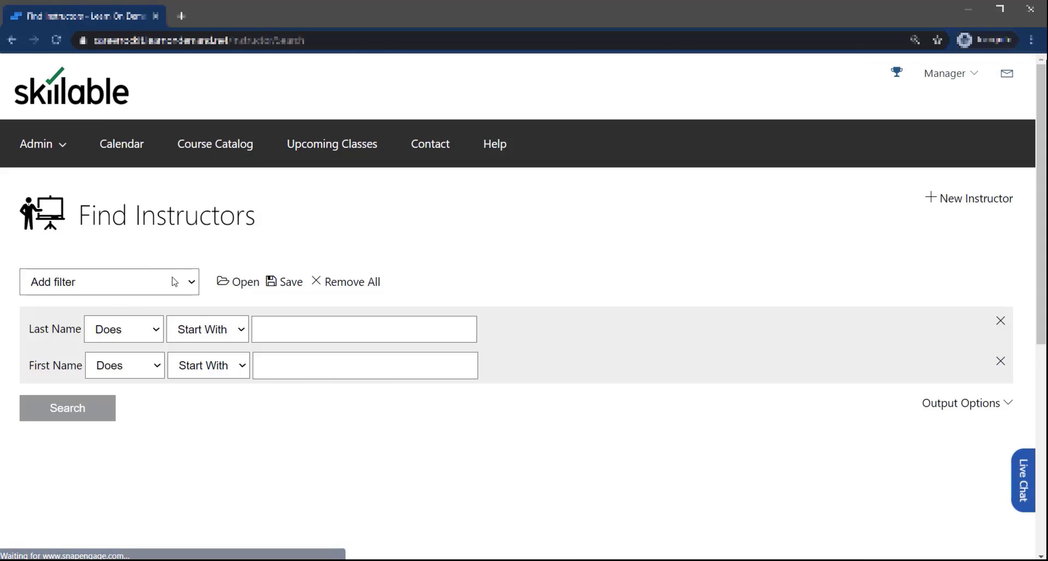
pyautogui.click(174, 281)
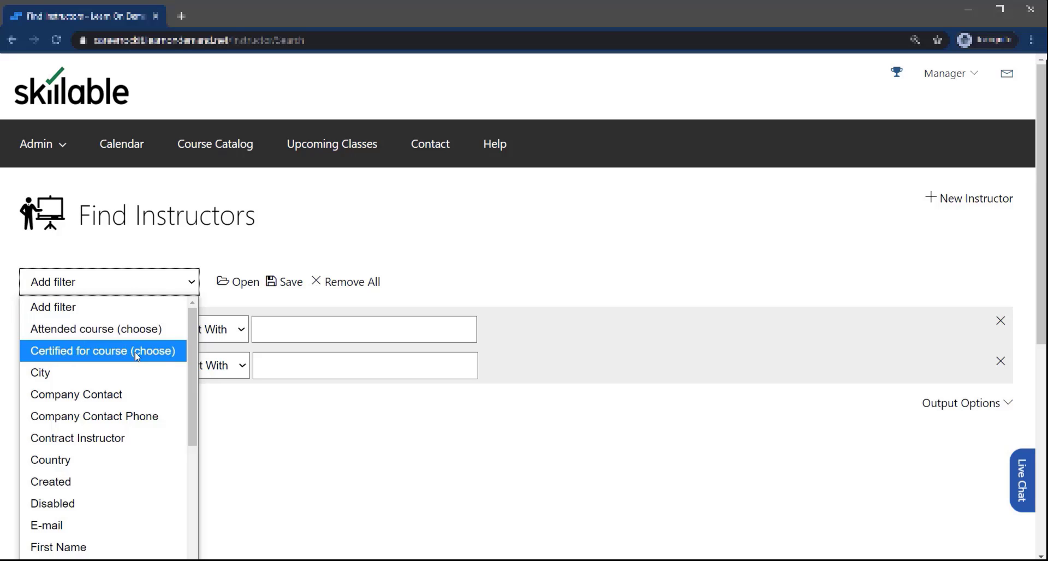
pyautogui.scroll(-5, 96, 467)
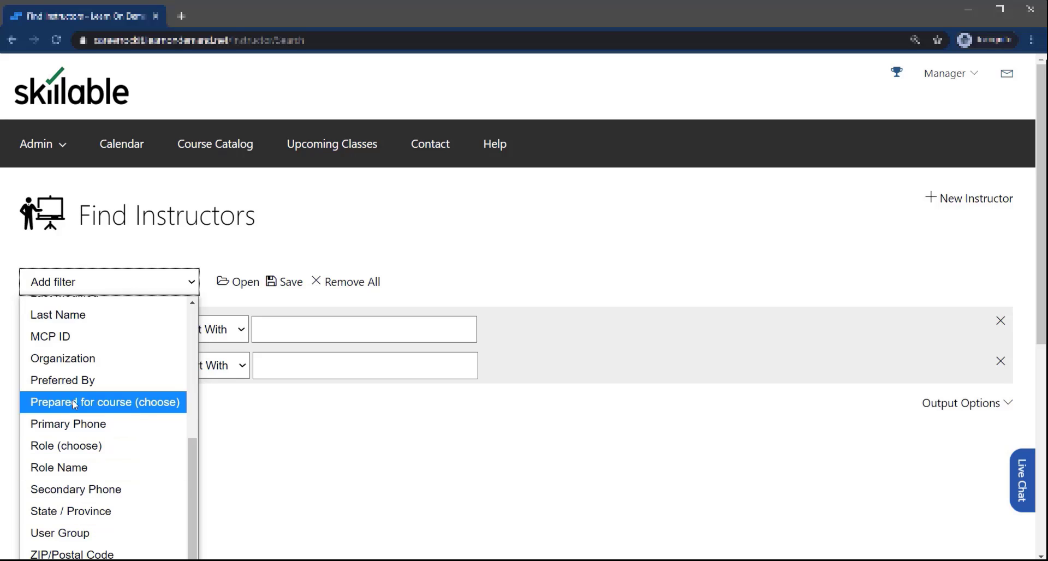
pyautogui.scroll(5, 75, 414)
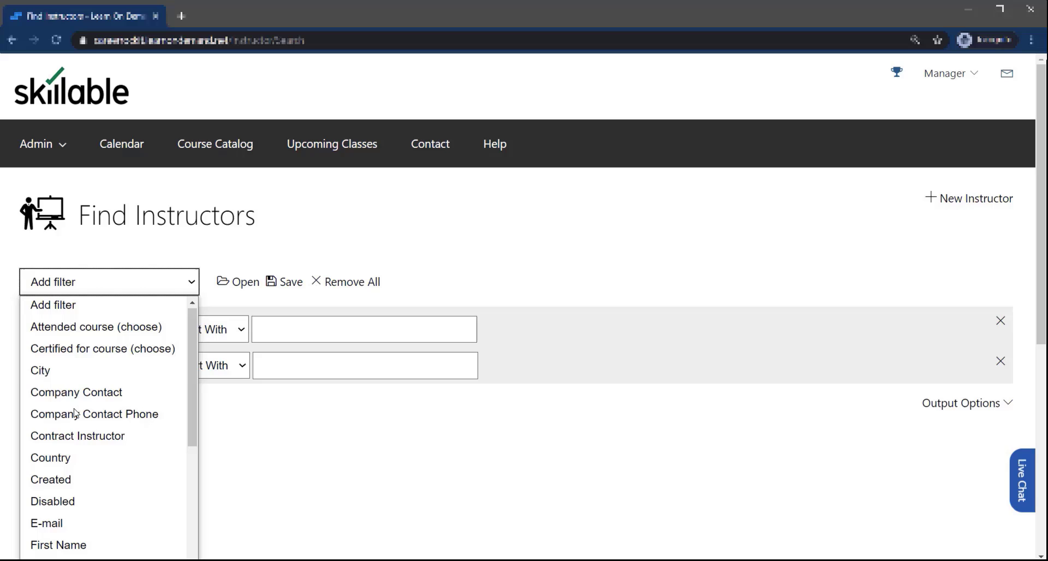
# Add a Certified for course filter set to Skillable class activities
pyautogui.click(80, 352)
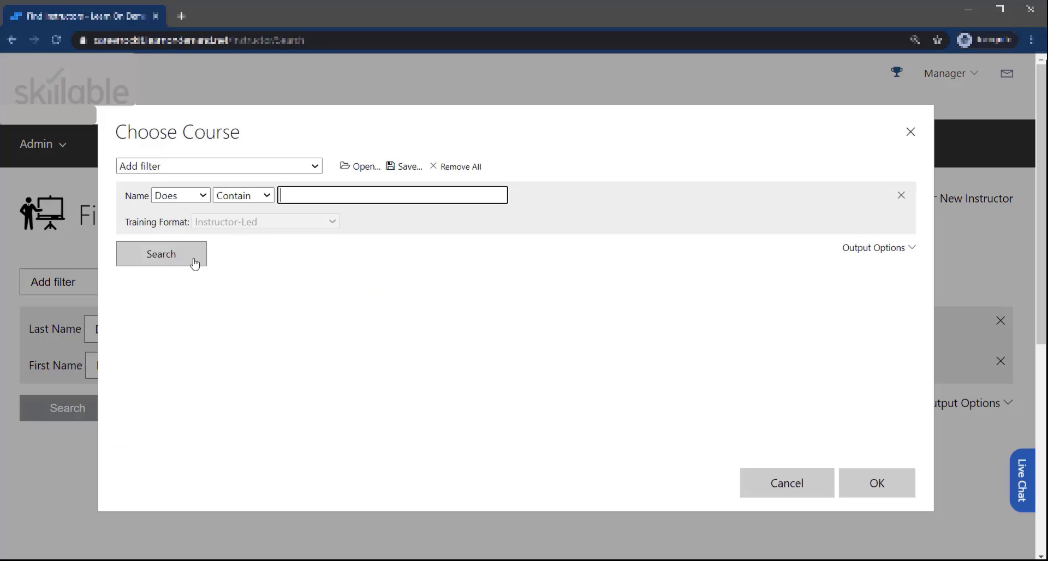
pyautogui.write('class')
pyautogui.press('Return')
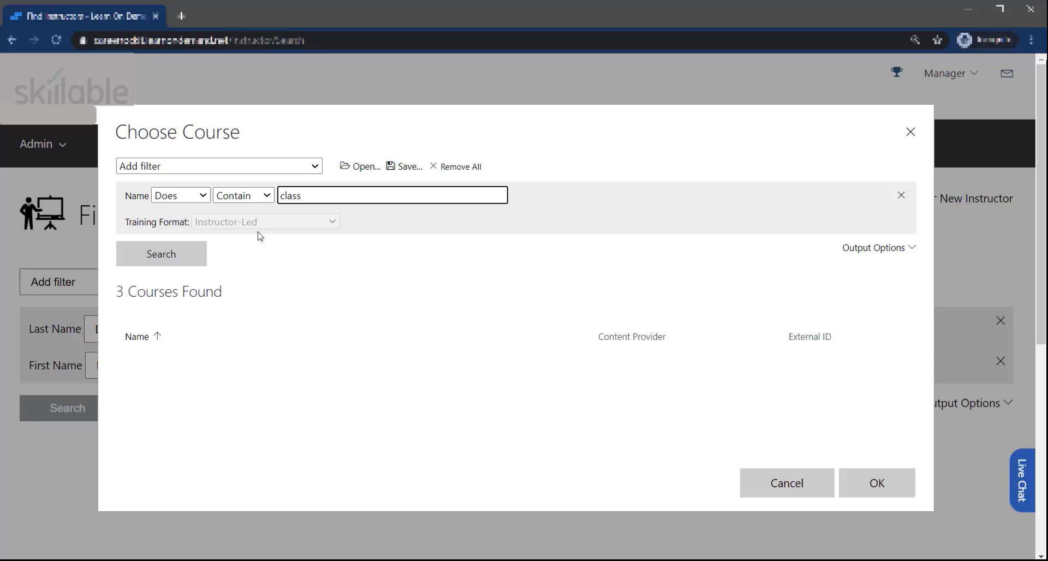
pyautogui.click(367, 425)
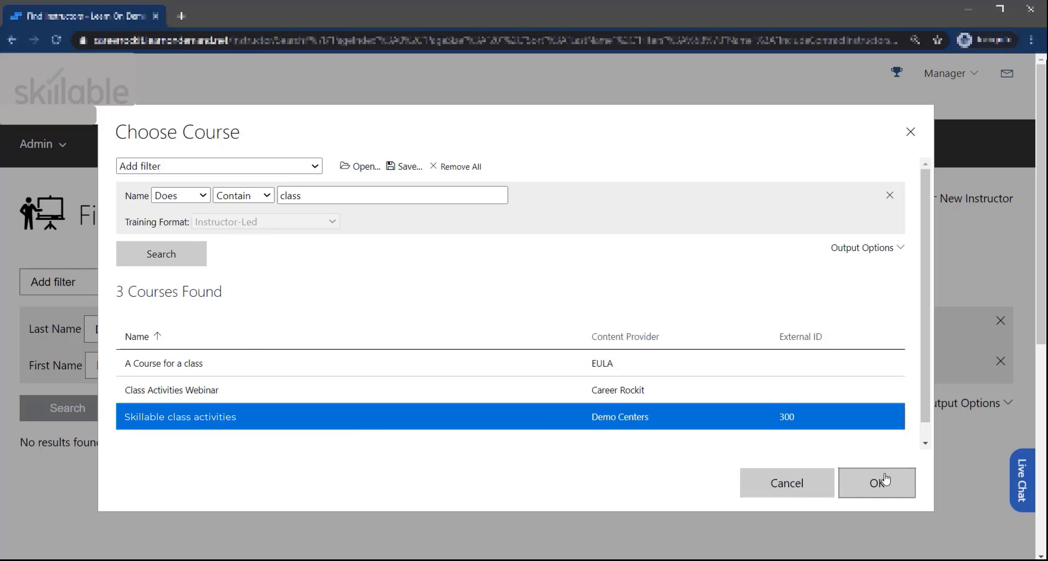
pyautogui.click(846, 485)
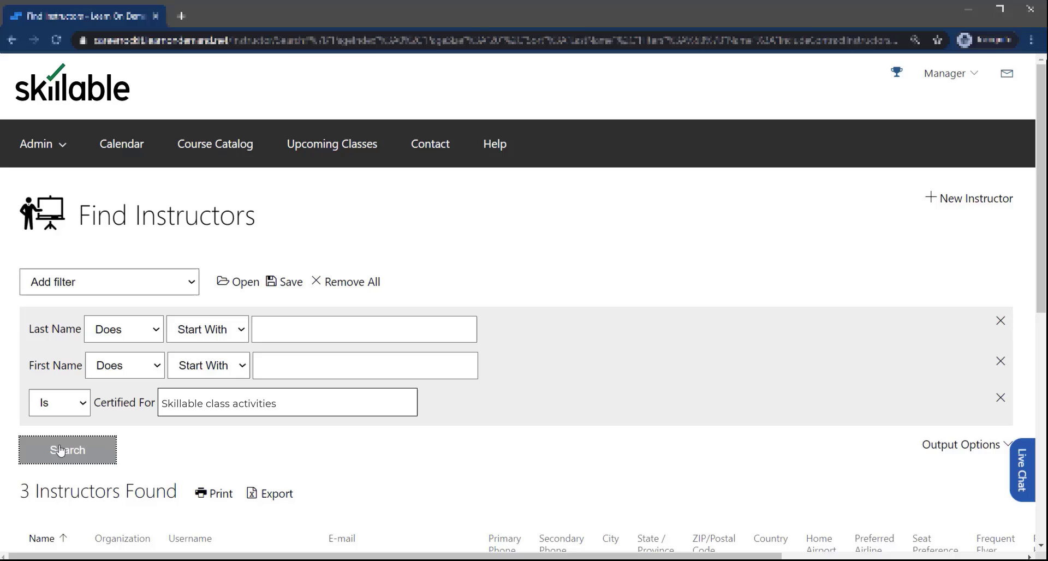
# Review the three instructors returned by the certified-for-class-activities search
pyautogui.scroll(-3, 60, 436)
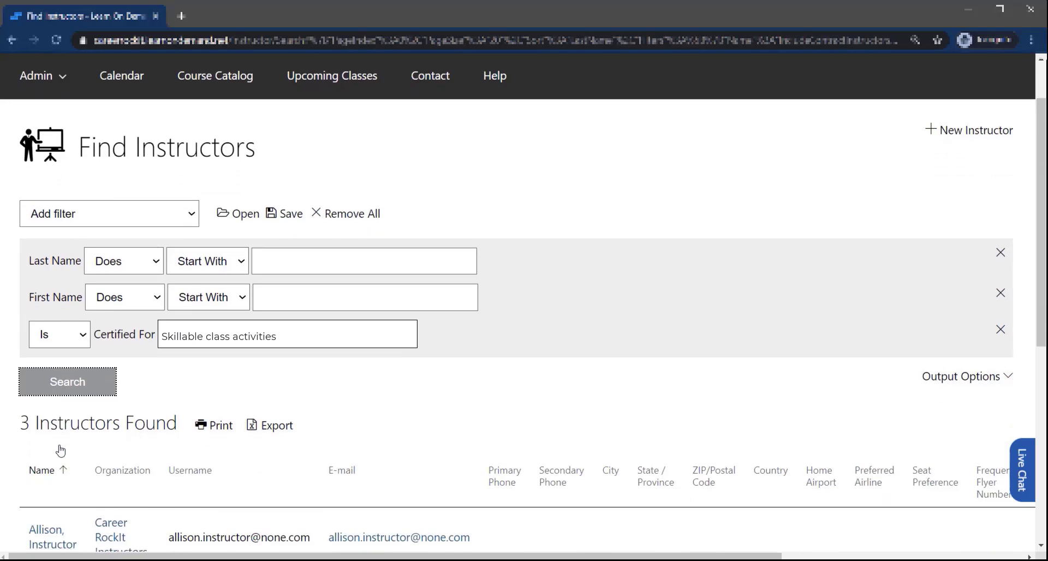
pyautogui.scroll(-2, 87, 370)
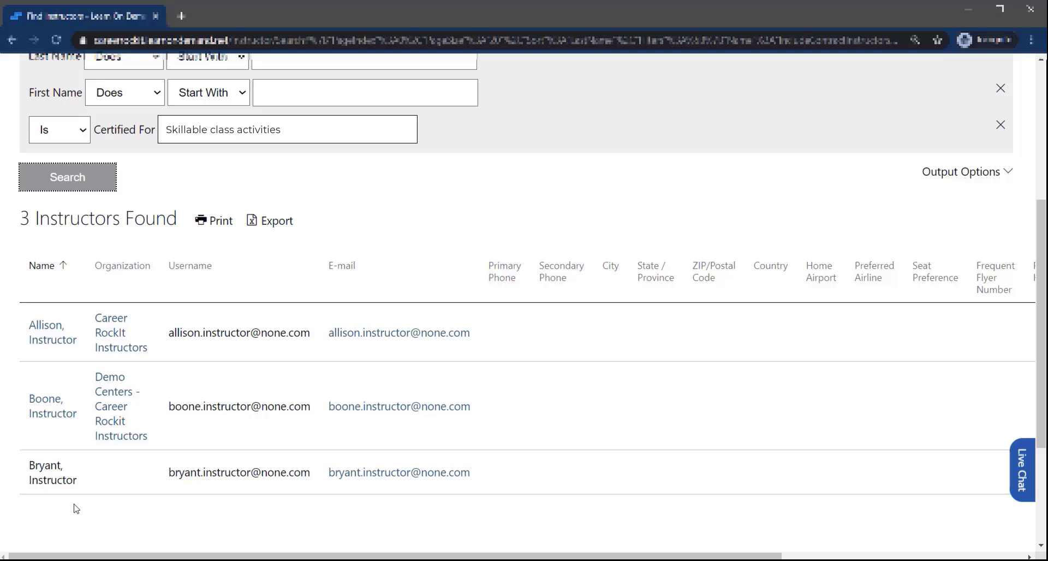
pyautogui.moveTo(82, 487)
pyautogui.mouseDown()
pyautogui.moveTo(14, 458)
pyautogui.moveTo(73, 480)
pyautogui.mouseUp()
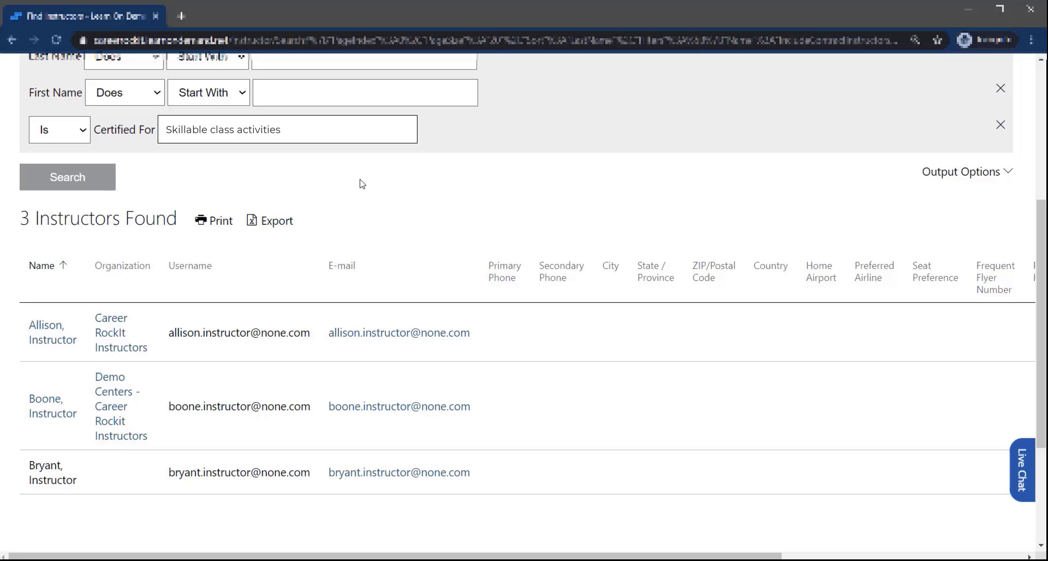
pyautogui.scroll(5, 362, 184)
# Edit the Instructor Competencies Block out times class and scroll to its Instructors section
pyautogui.click(36, 144)
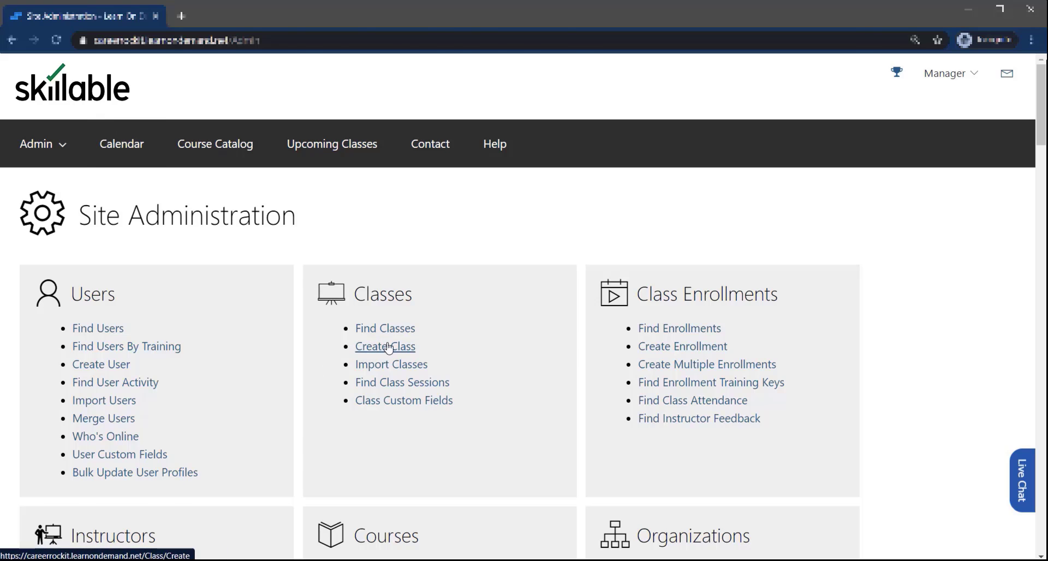
pyautogui.scroll(-4, 88, 456)
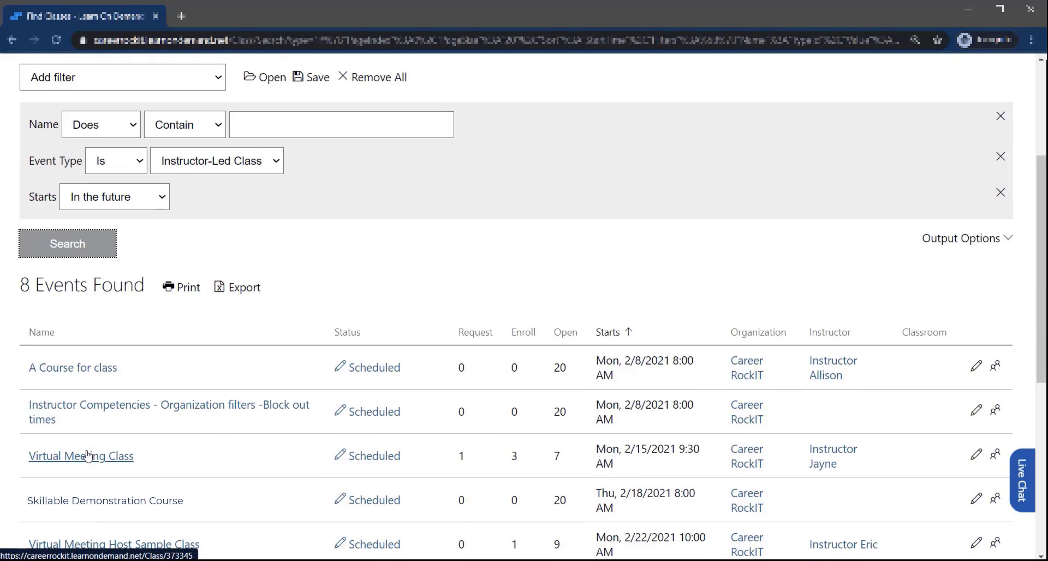
pyautogui.scroll(-1, 87, 455)
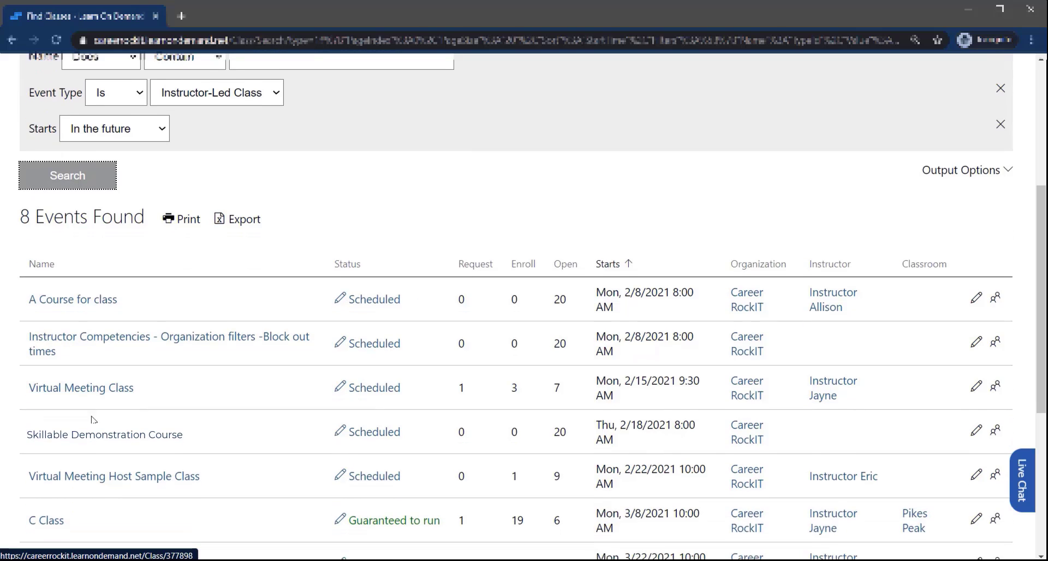
pyautogui.click(91, 340)
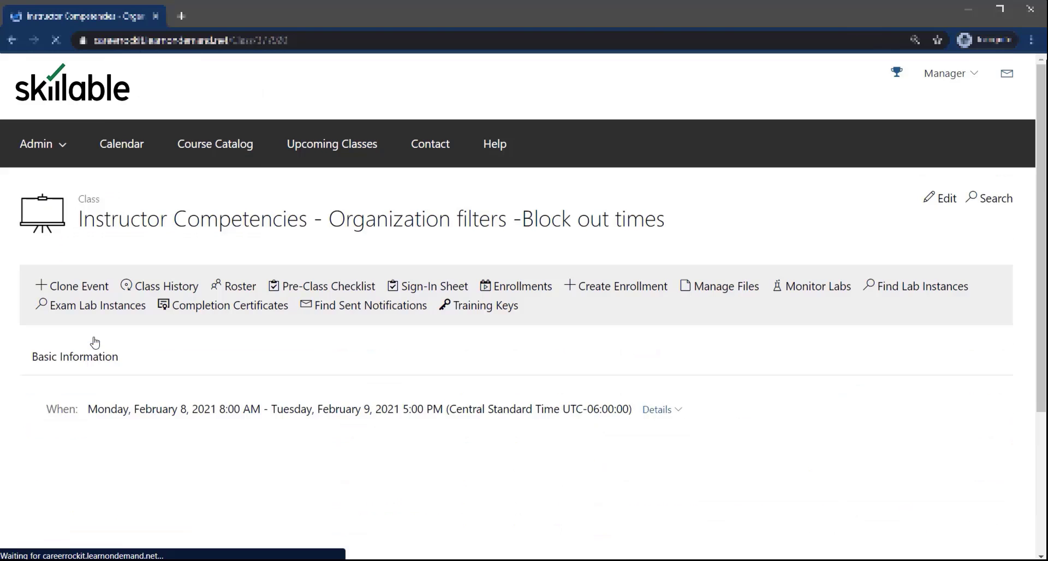
pyautogui.click(947, 199)
pyautogui.scroll(-6, 346, 104)
pyautogui.scroll(-1, 159, 291)
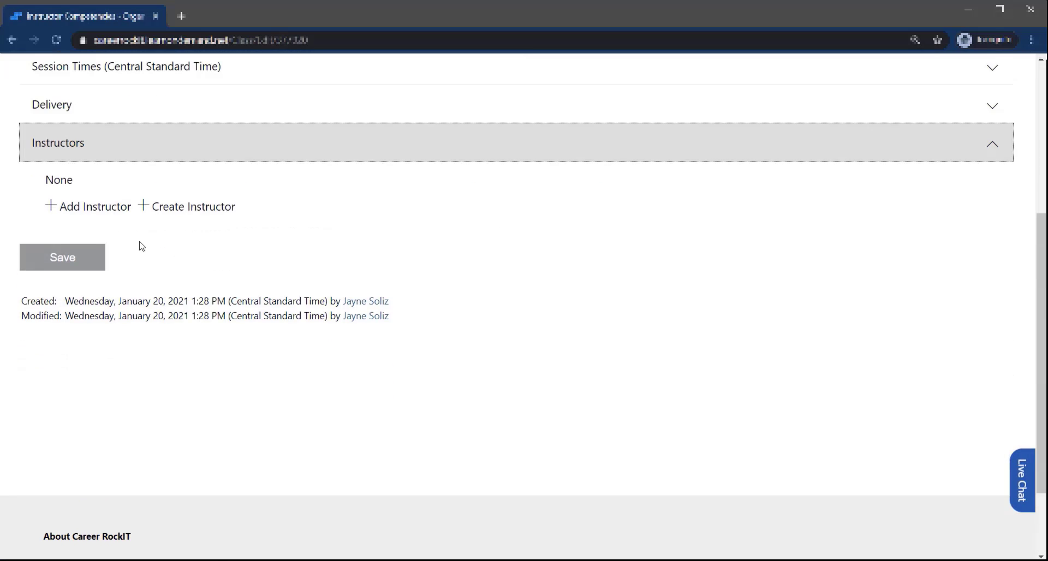
pyautogui.click(94, 210)
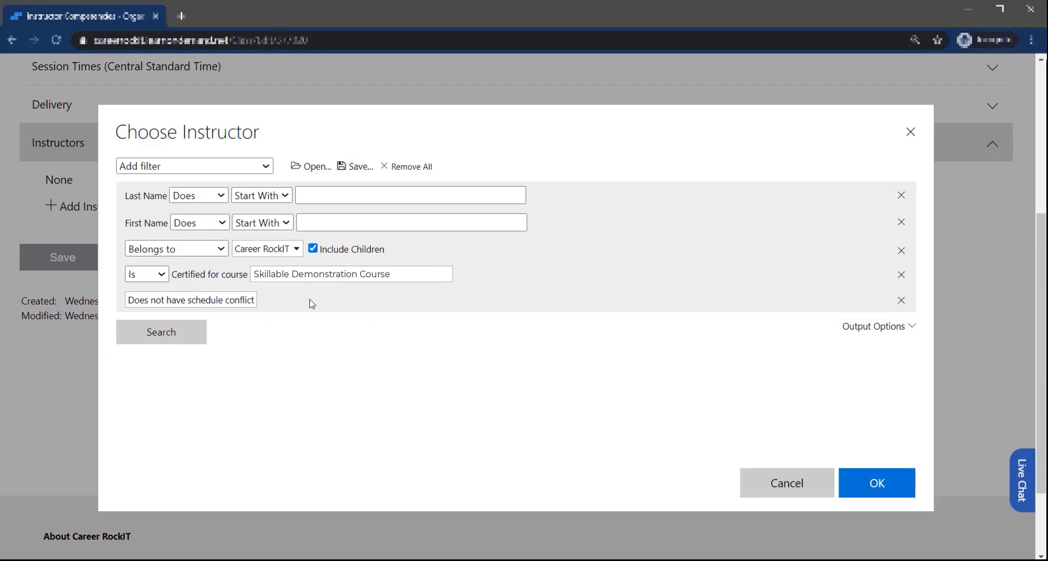
pyautogui.moveTo(450, 280); pyautogui.dragTo(111, 282)
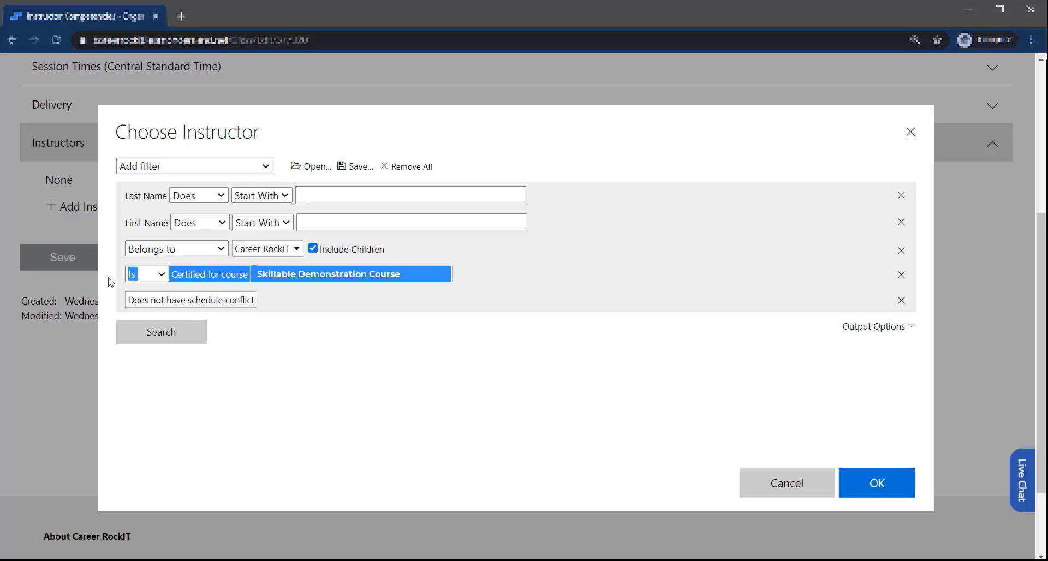
pyautogui.click(143, 345)
pyautogui.click(495, 320)
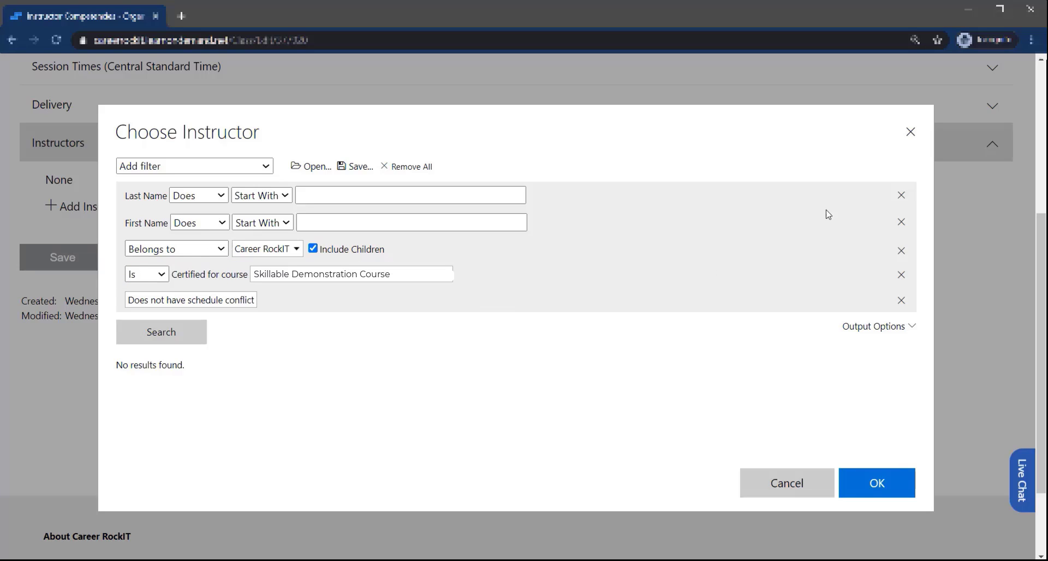
pyautogui.click(911, 133)
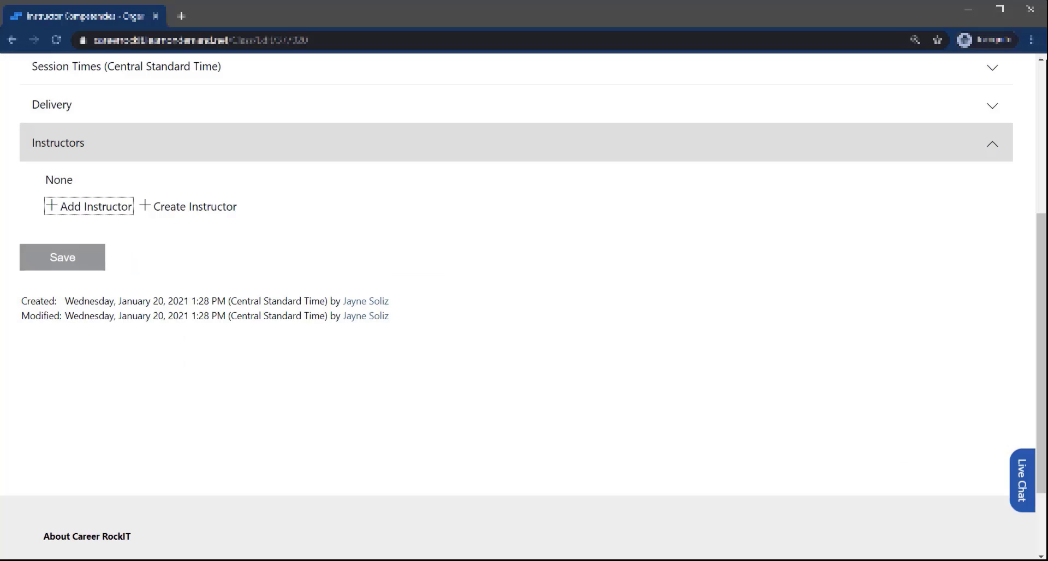